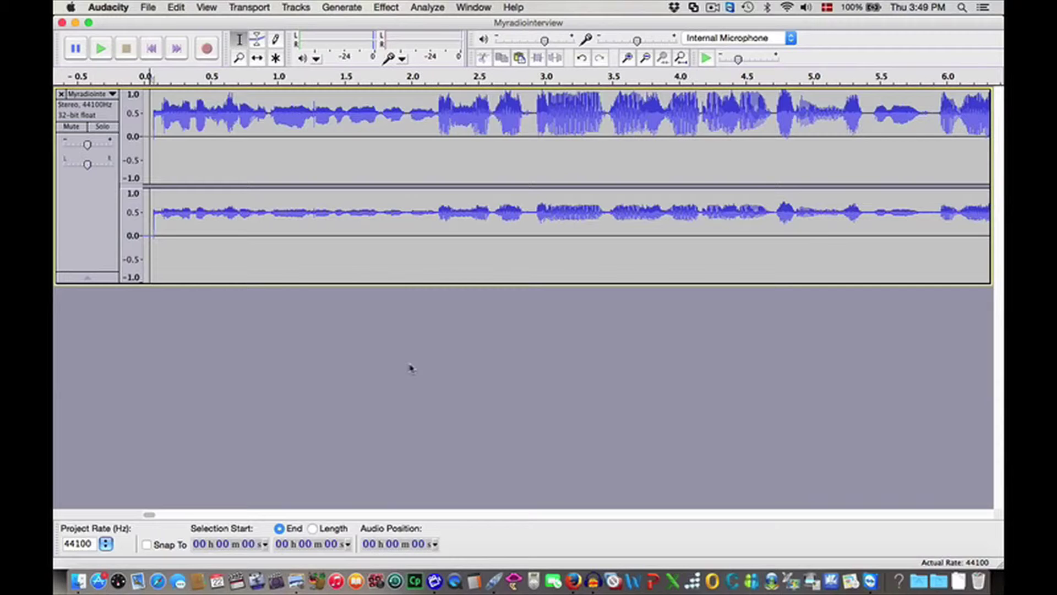
Step: Play back the interview, then convert the Myradiointerview track from stereo to mono
key(space)
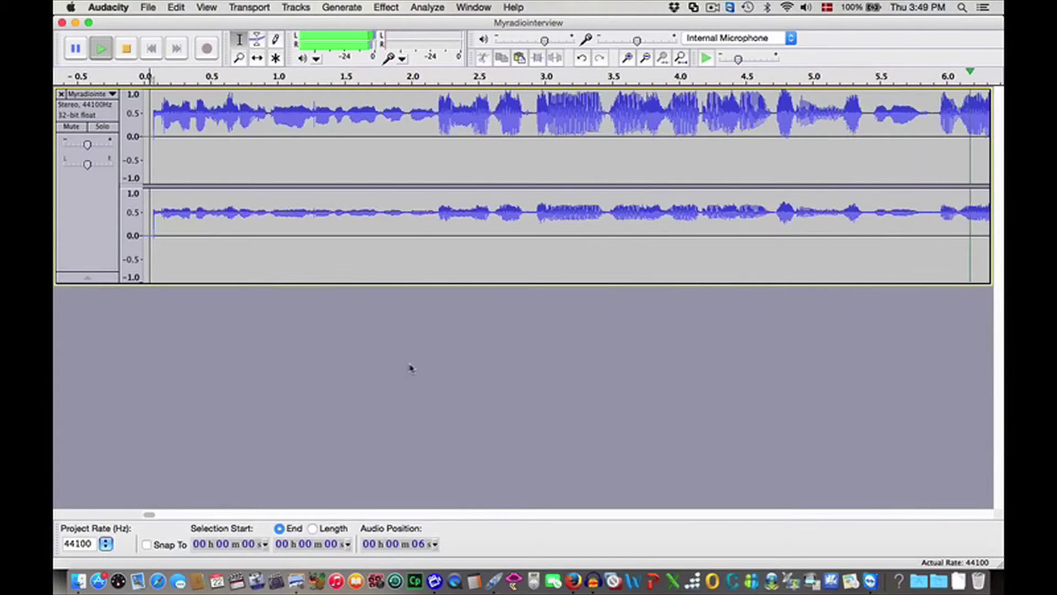
key(space)
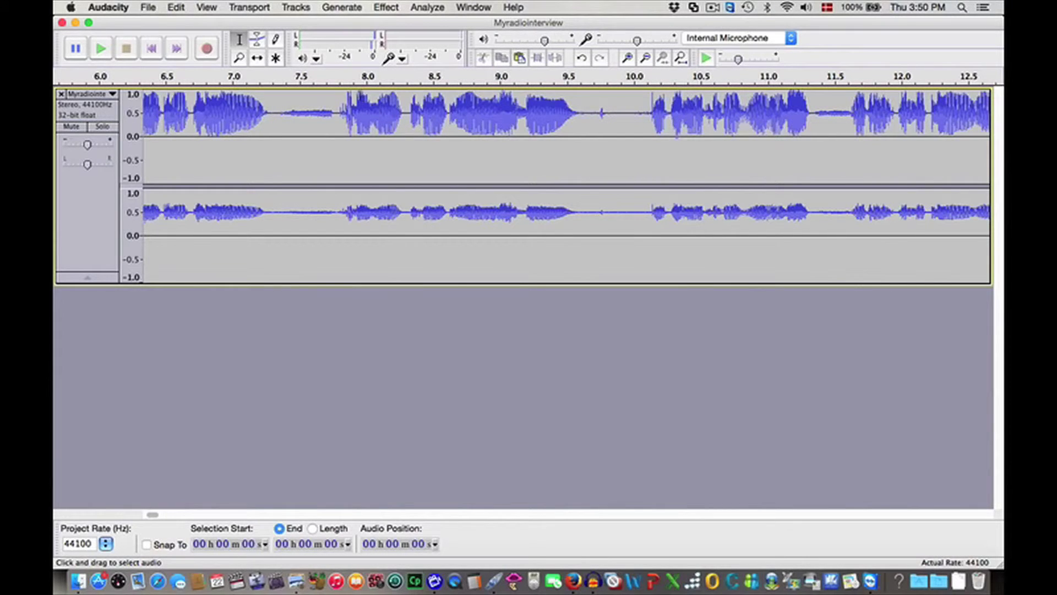
click(297, 7)
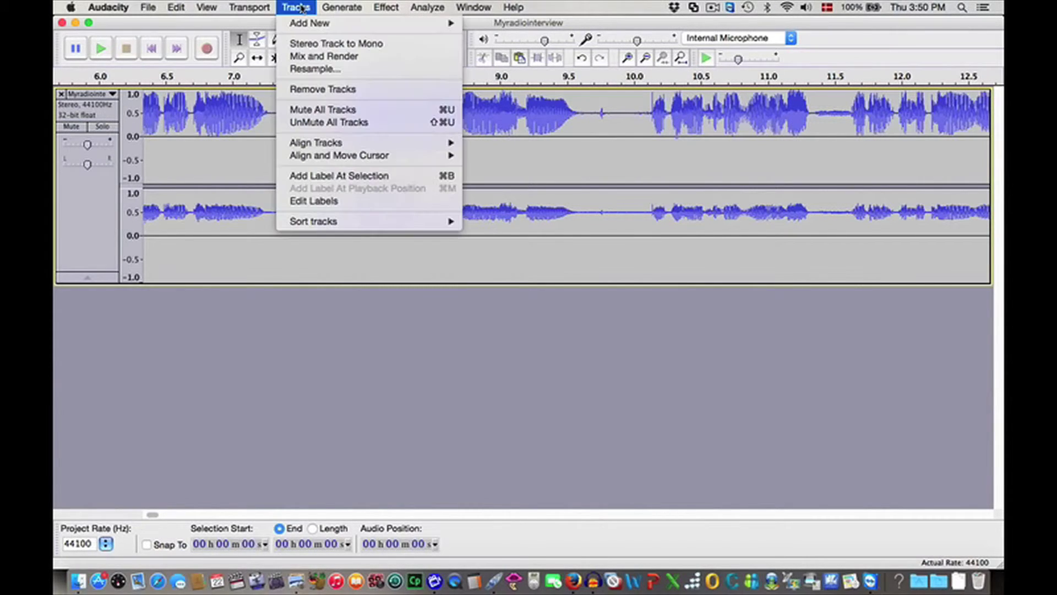
click(302, 46)
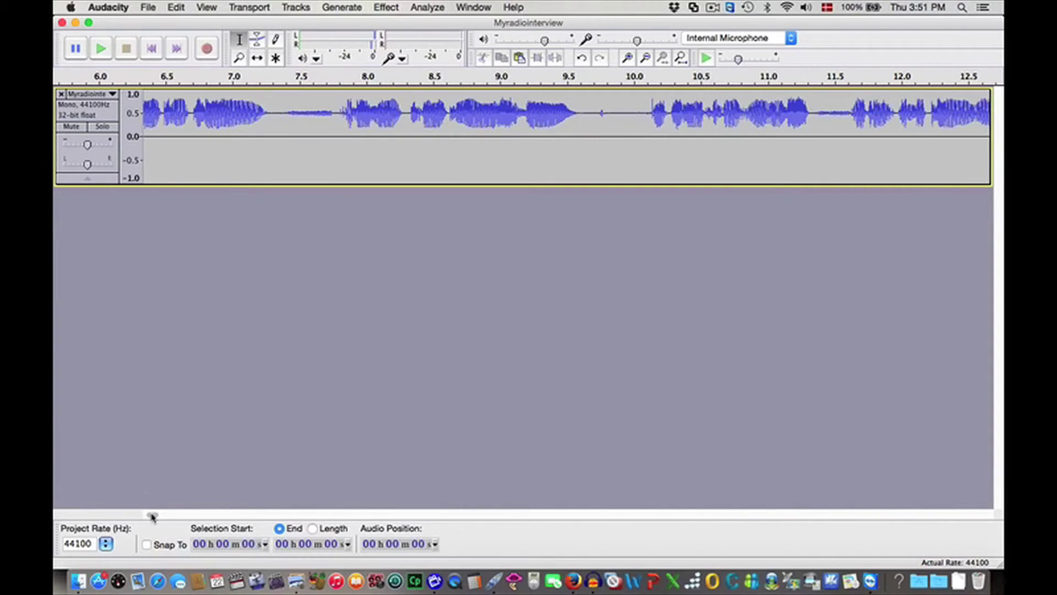
Step: Add two new empty mono audio tracks below the interview
drag(150, 514, 104, 516)
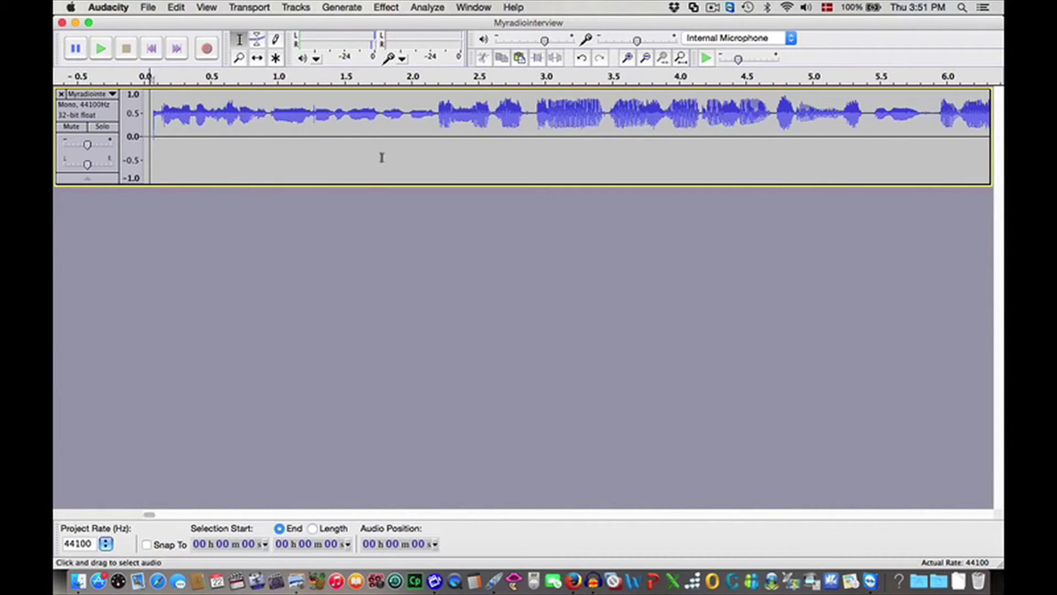
click(301, 10)
mouse_move(304, 23)
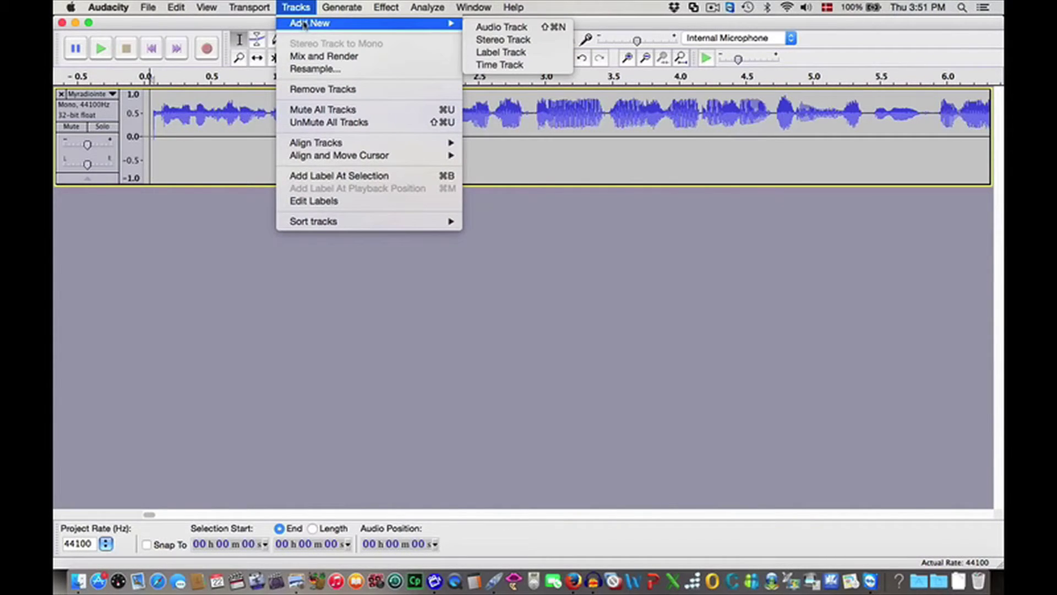
click(507, 27)
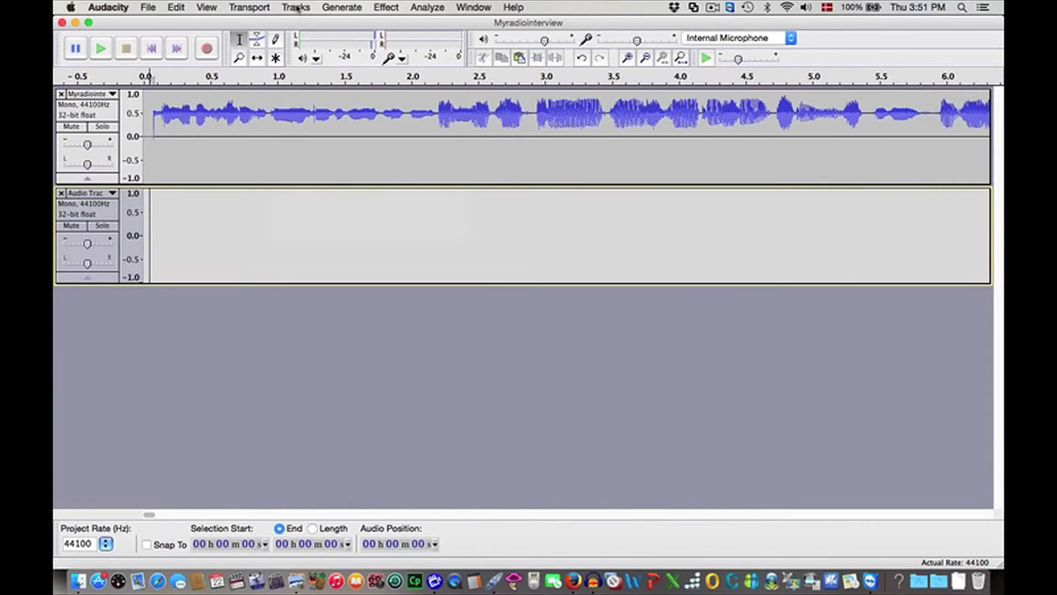
click(296, 8)
mouse_move(306, 24)
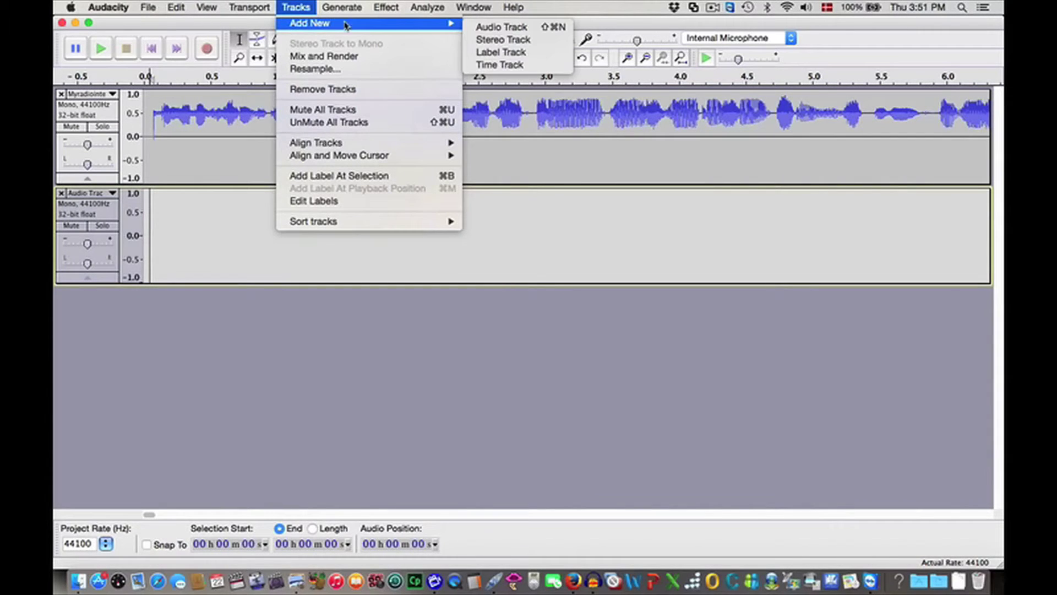
click(501, 28)
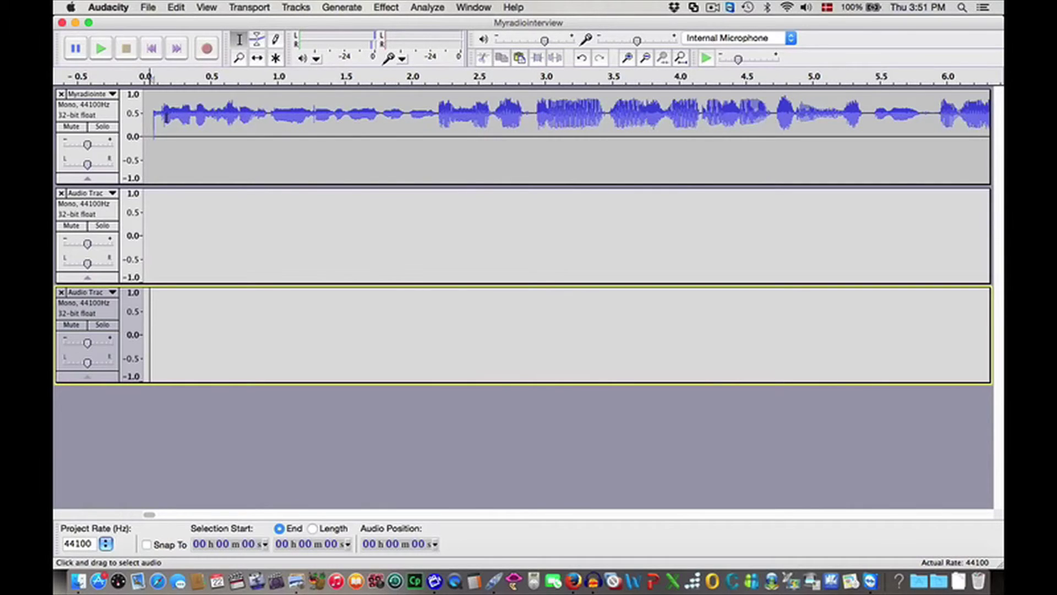
Step: Play the interview from its start and mark where the first voice excerpt begins
click(156, 120)
key(space)
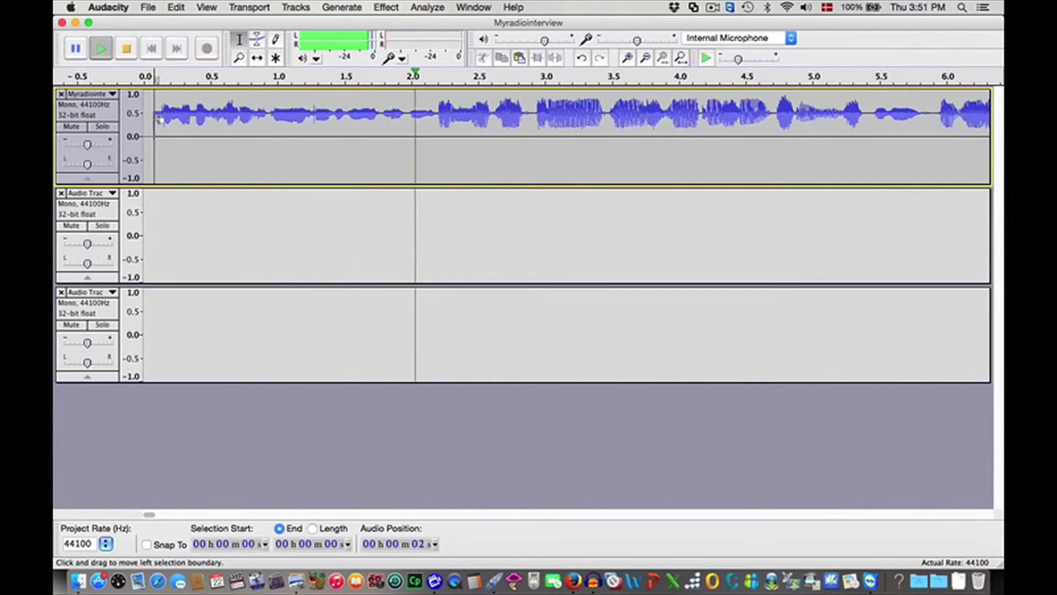
key(space)
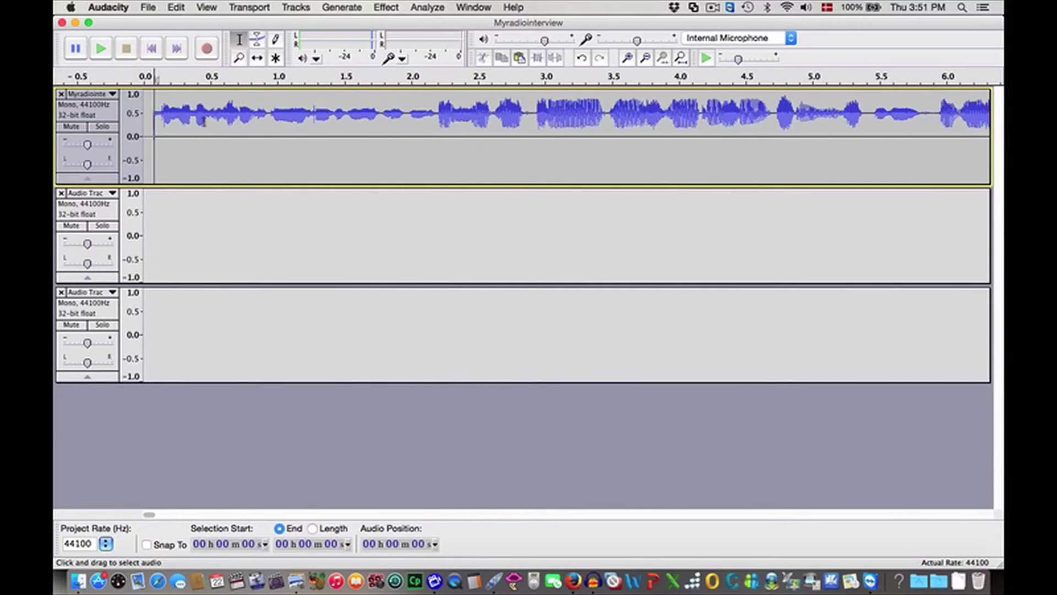
click(159, 113)
Step: Paste the interview's opening excerpt (about 0.1–2.2 s) into the first new track
drag(159, 113, 436, 136)
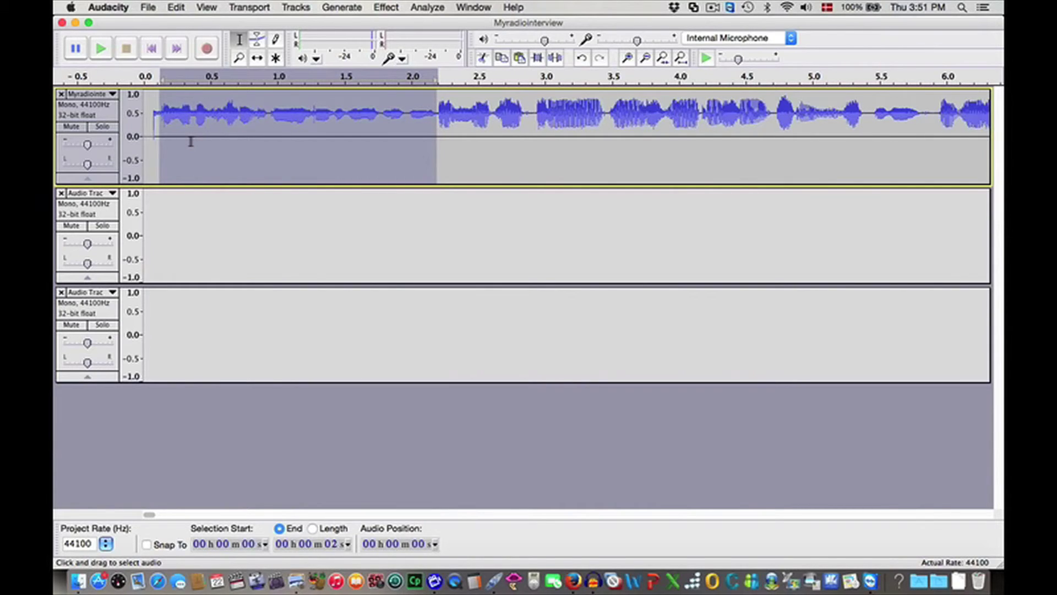
click(149, 218)
key(super+v)
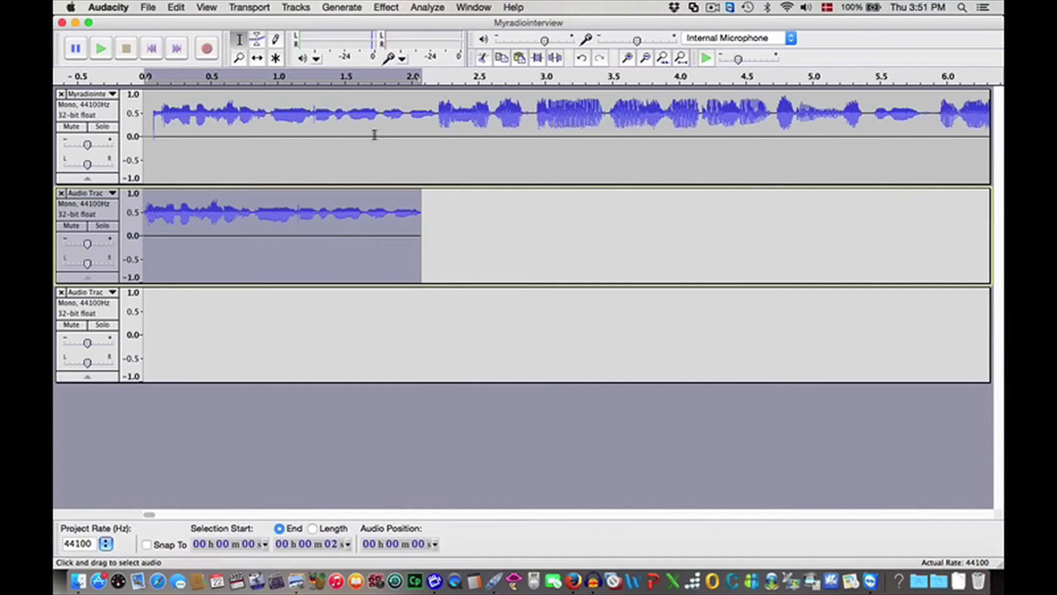
click(435, 116)
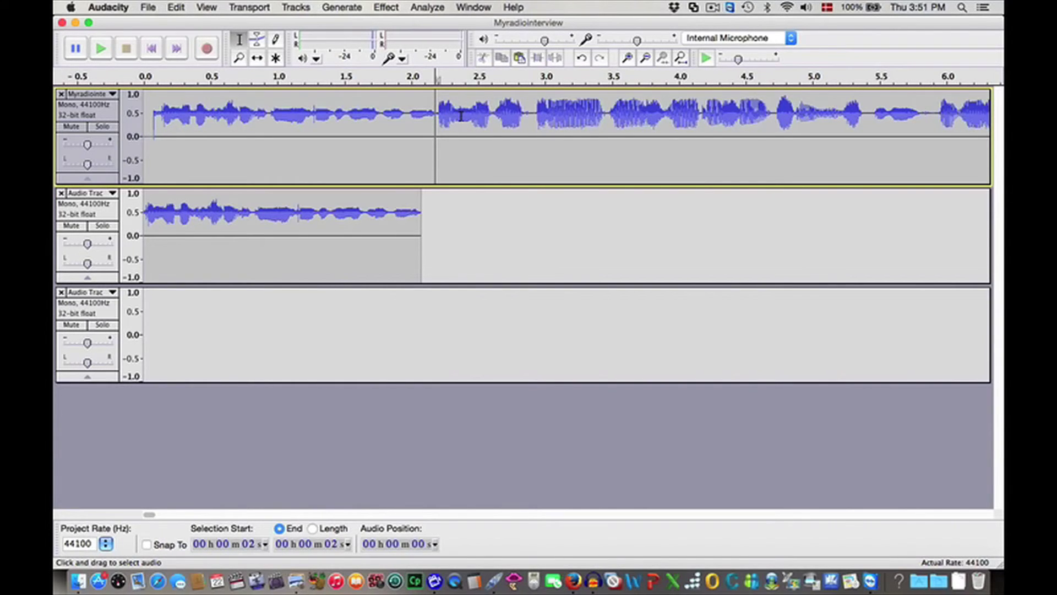
Step: Preview from 2.5 s, then paste the 2.5–5.3 s excerpt into the second new track
click(463, 117)
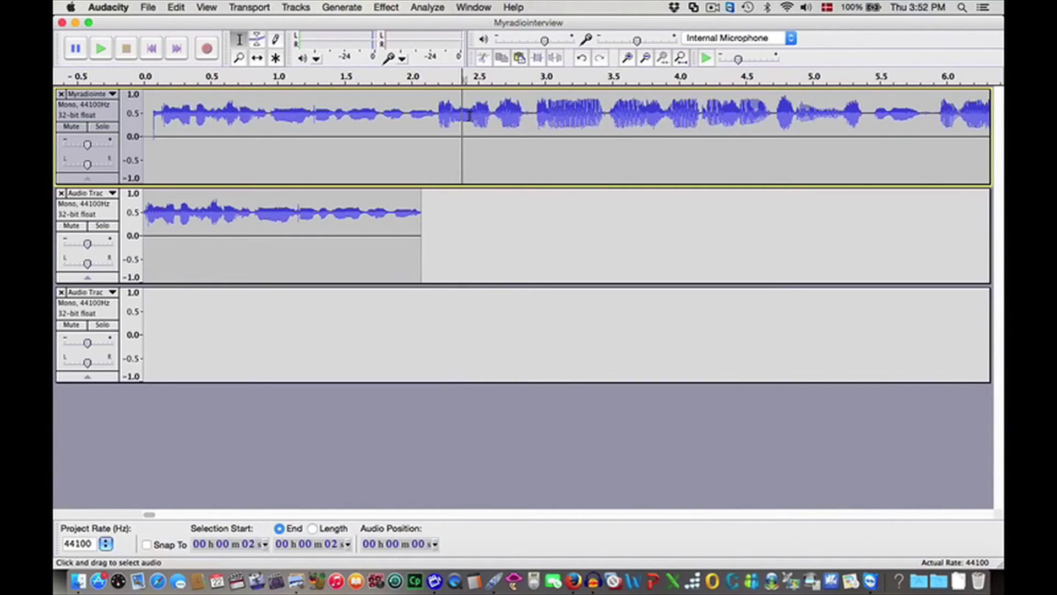
click(475, 118)
key(space)
key(space)
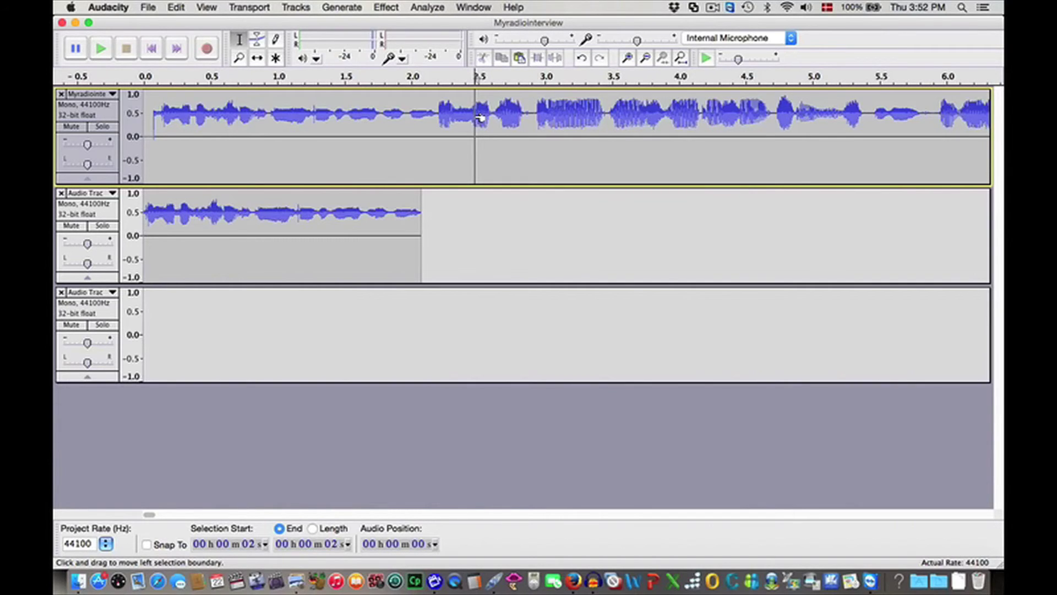
key(space)
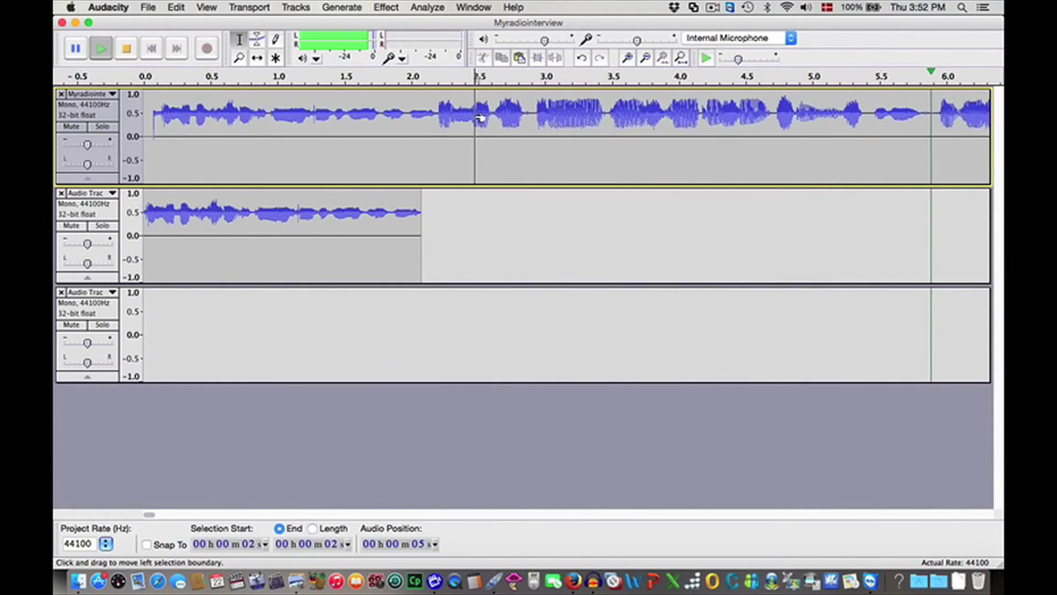
key(space)
drag(480, 118, 874, 132)
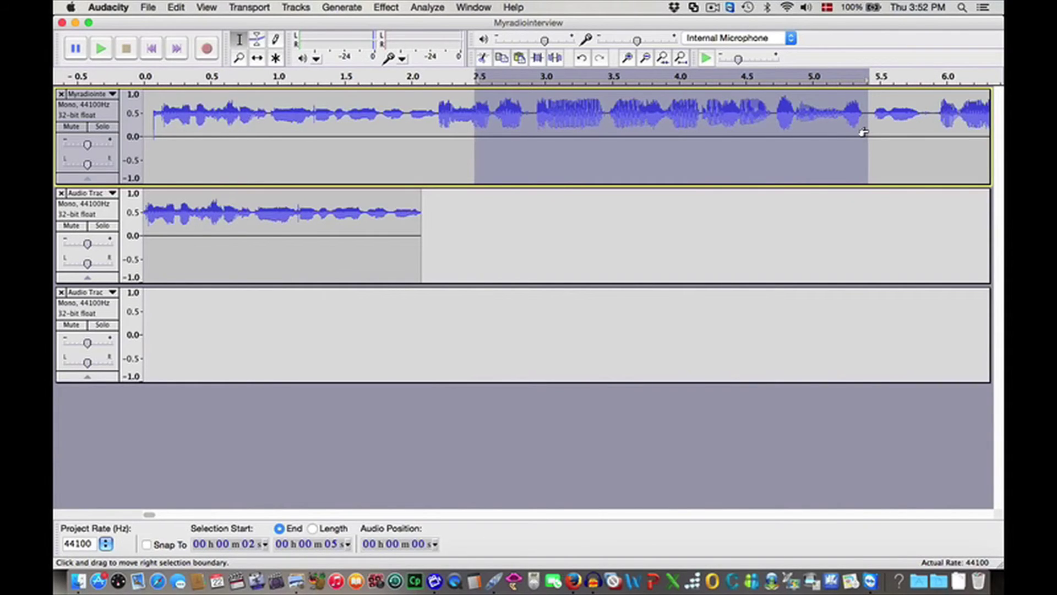
click(145, 311)
key(super+v)
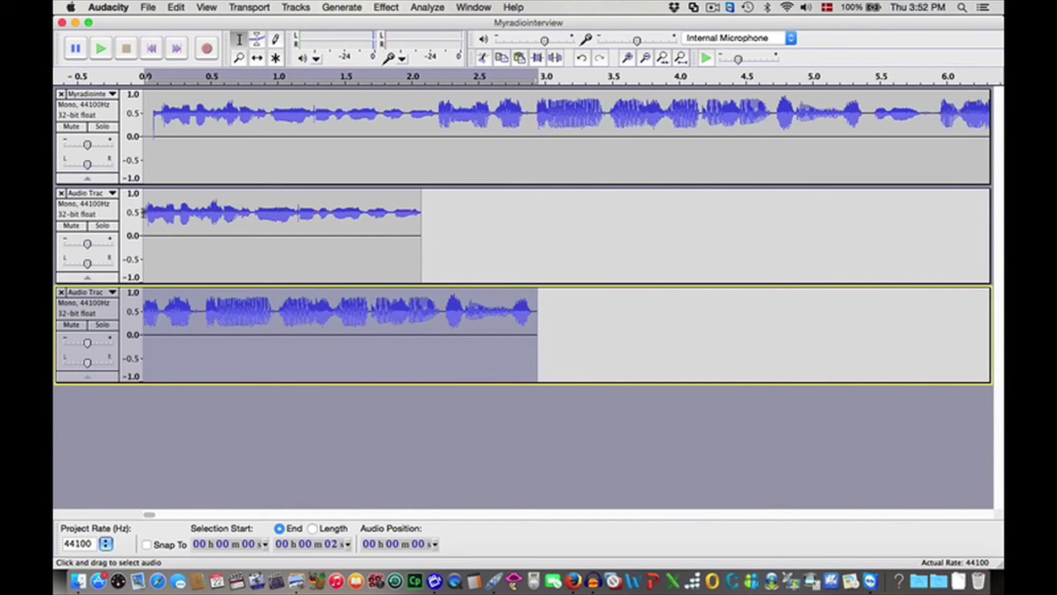
Step: Select the ~2-second clip in the first excerpt track and choose File > Export Selection
click(144, 214)
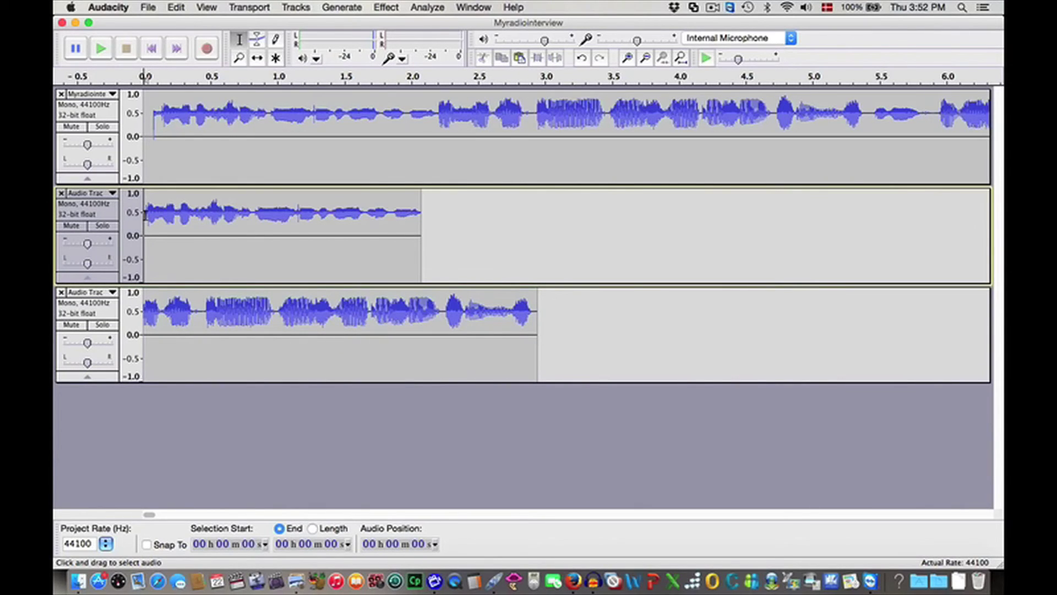
drag(145, 214, 414, 242)
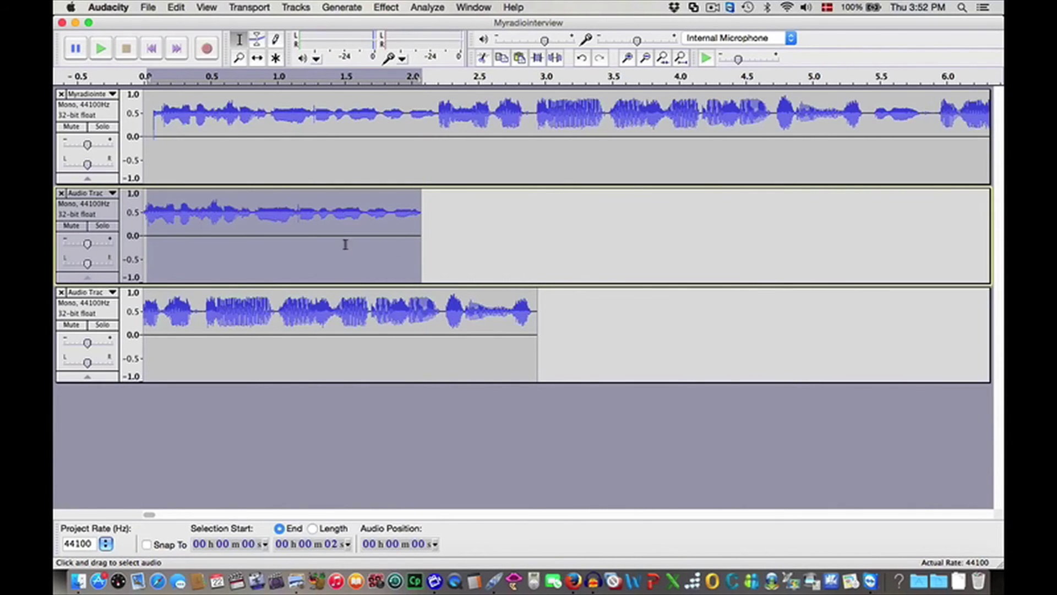
click(147, 8)
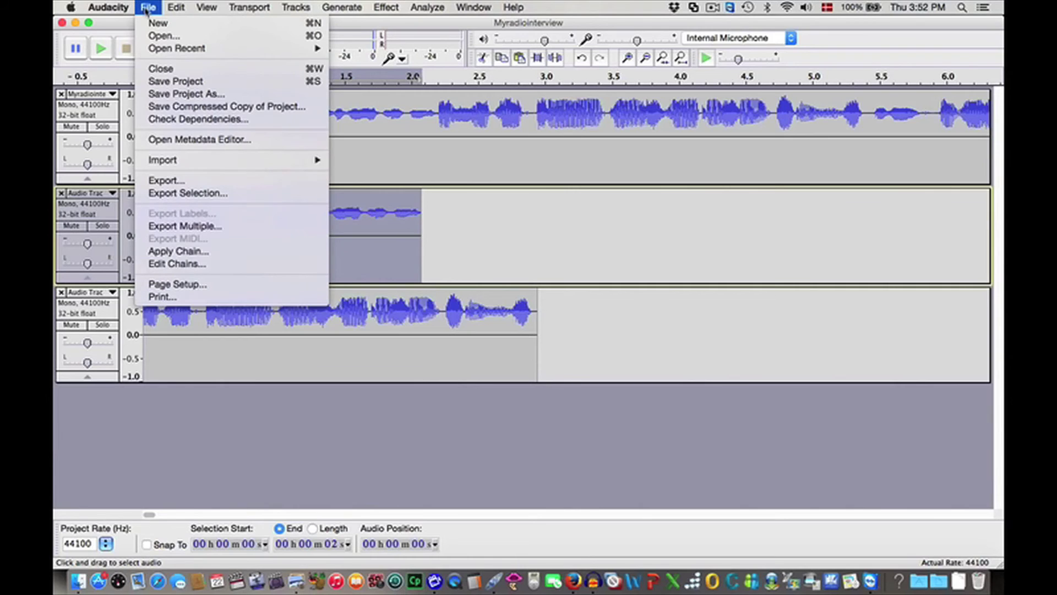
click(161, 194)
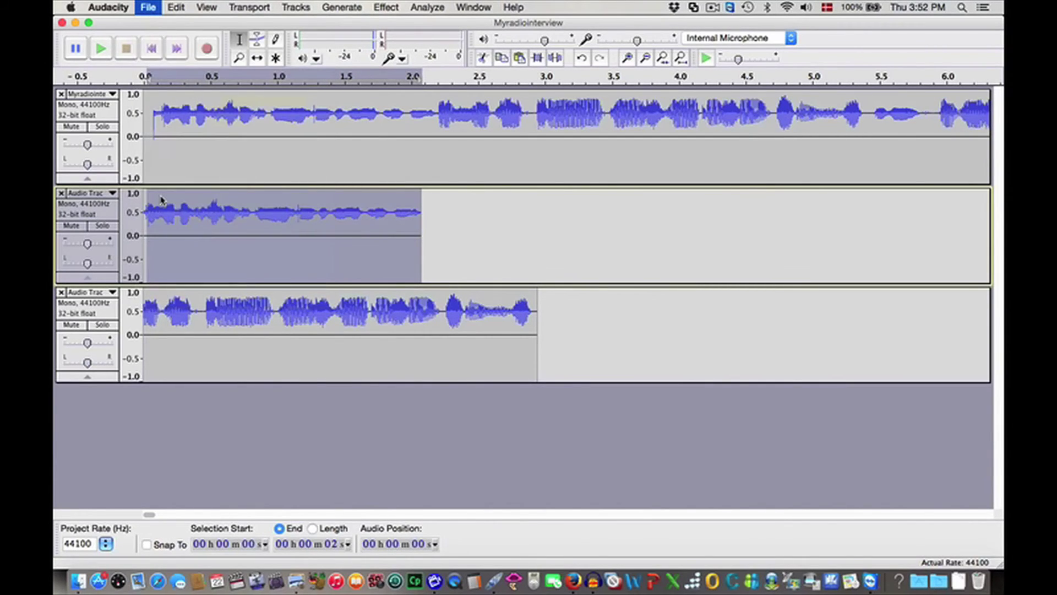